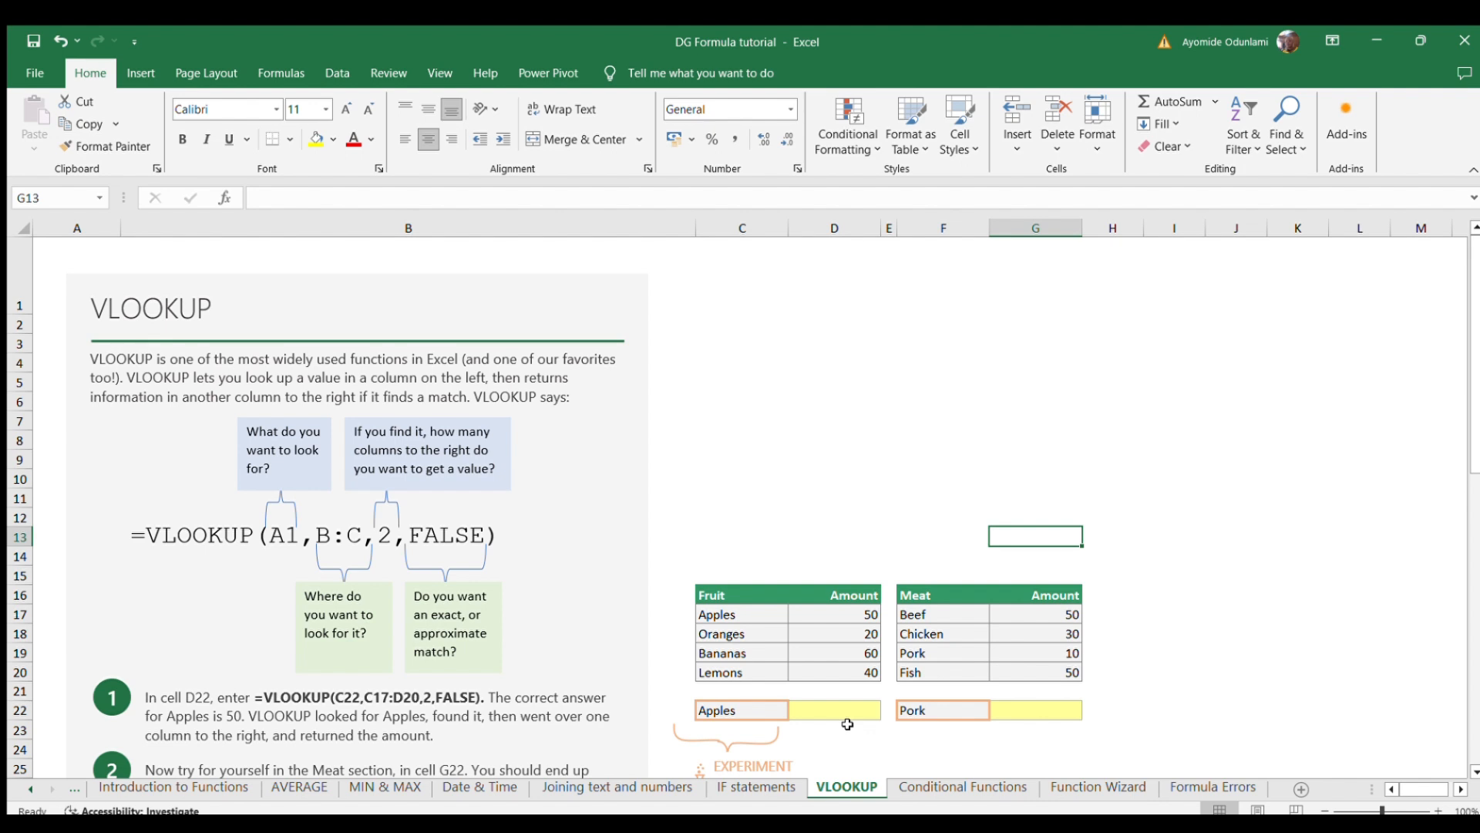
# Step: Start a VLOOKUP formula in cell D22 with the Apples cell C22 as the lookup value
pyautogui.click(842, 707)
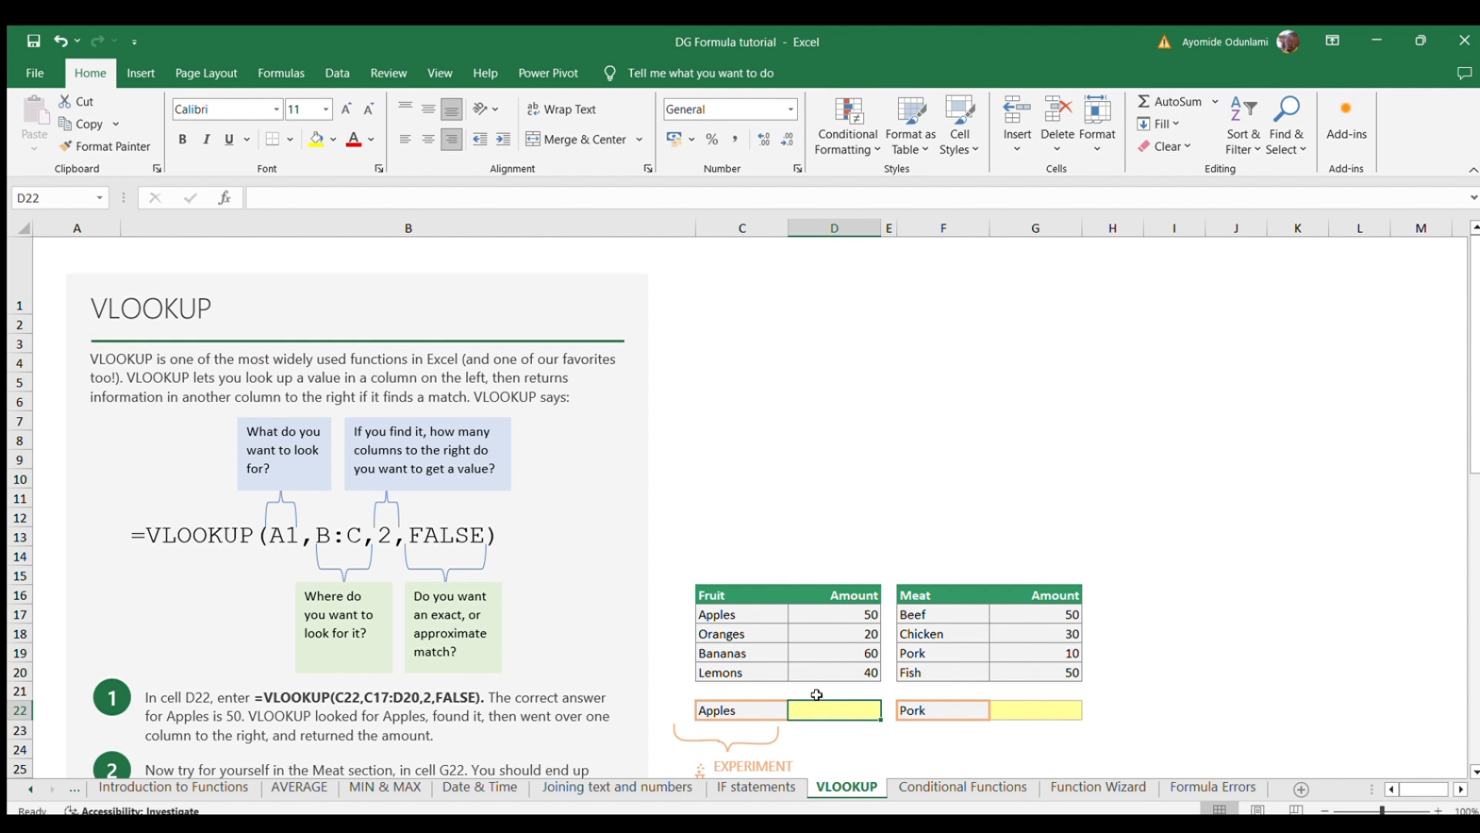
pyautogui.write('=')
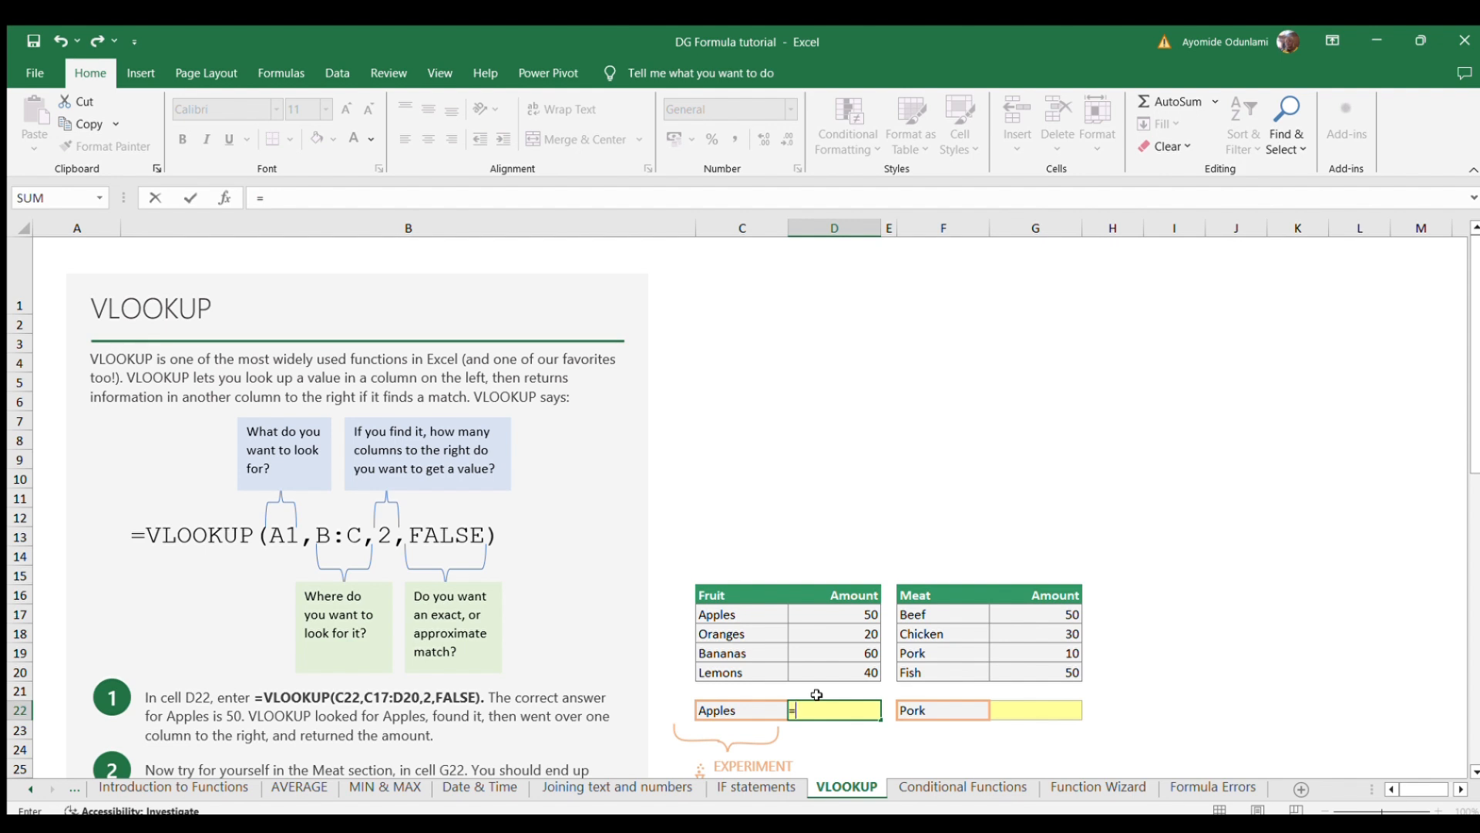
pyautogui.write('vloo')
pyautogui.press('Tab')
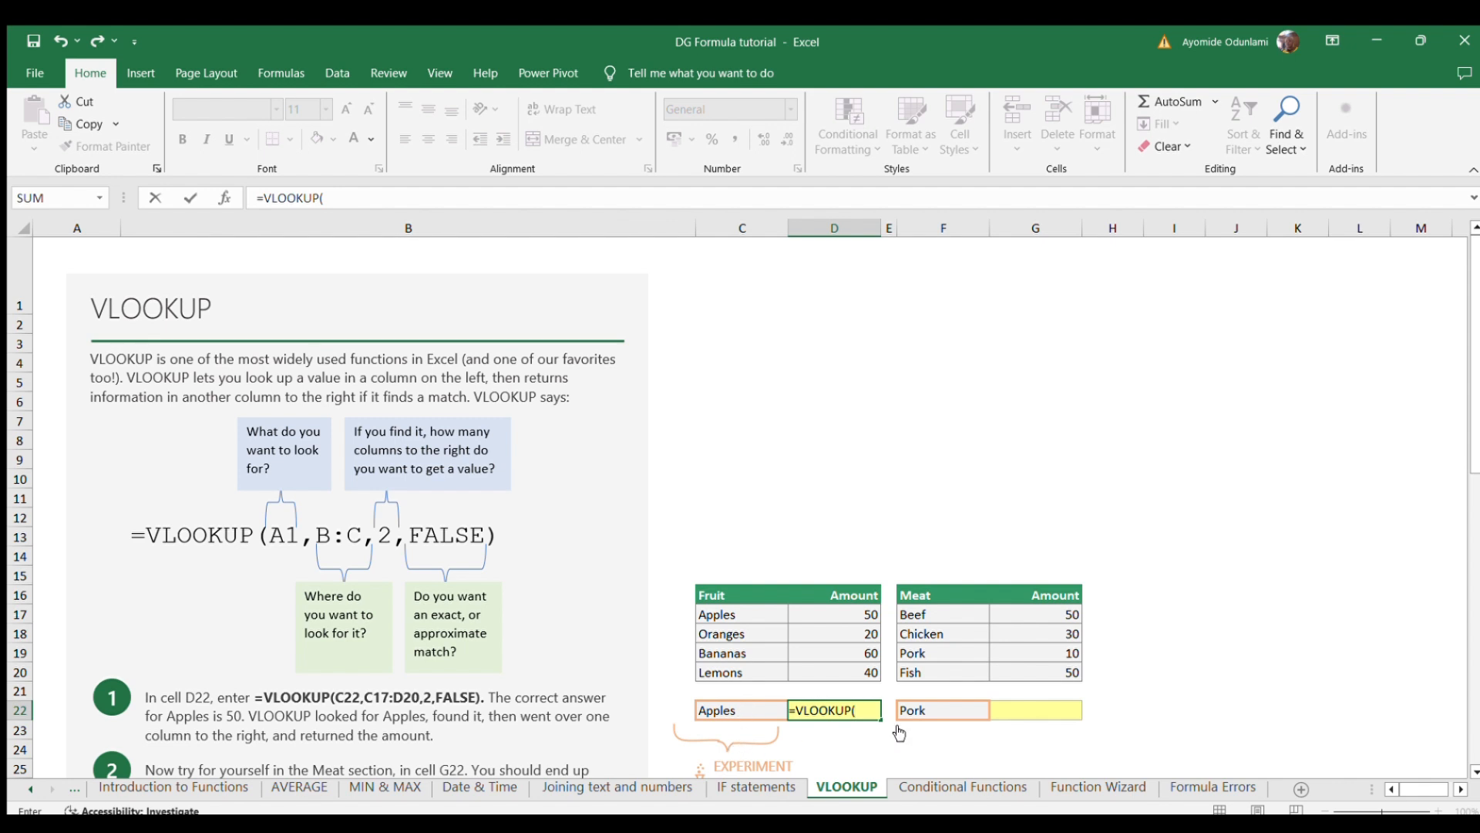
pyautogui.click(761, 706)
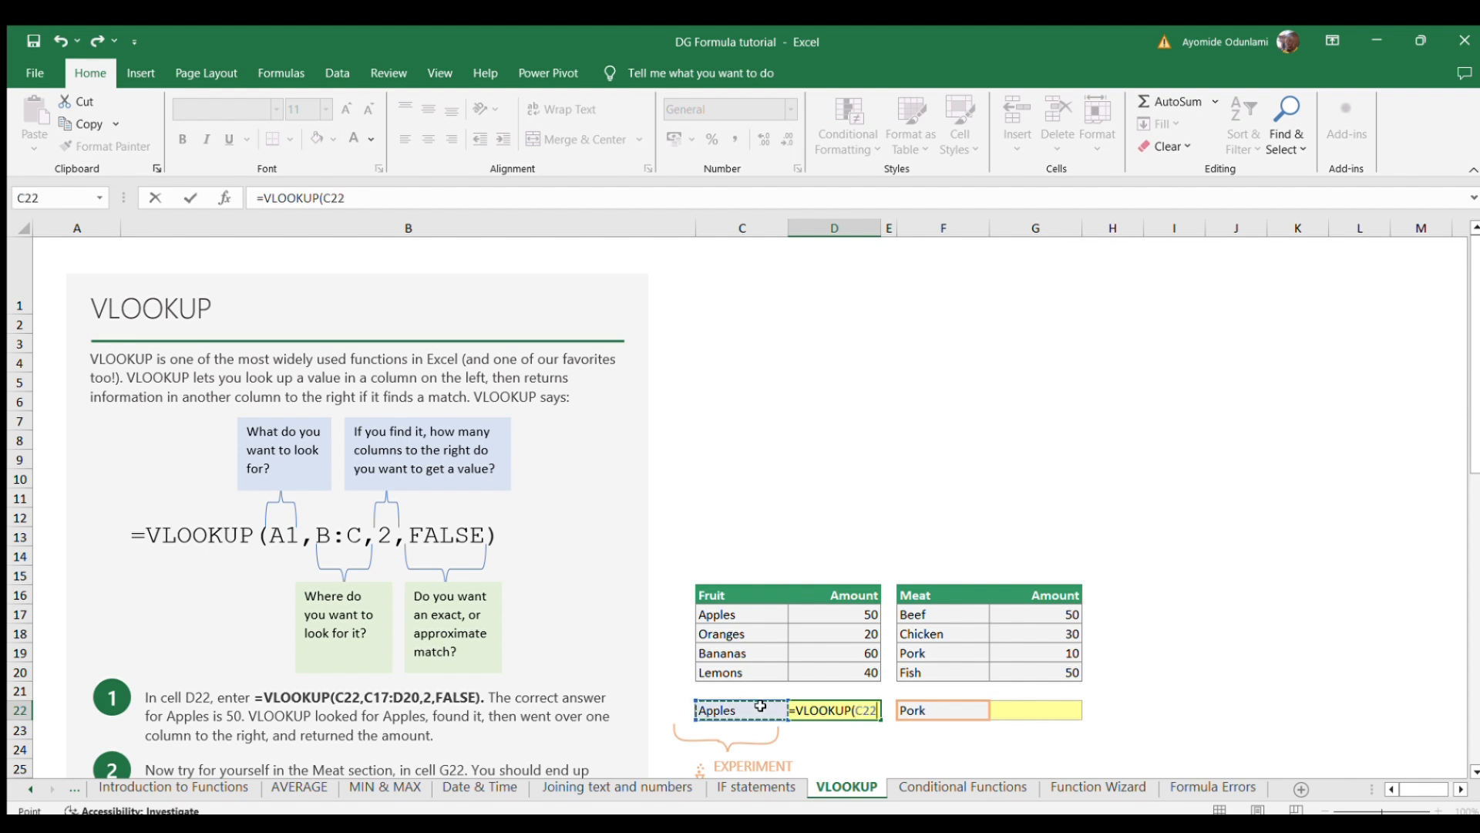
pyautogui.write(',')
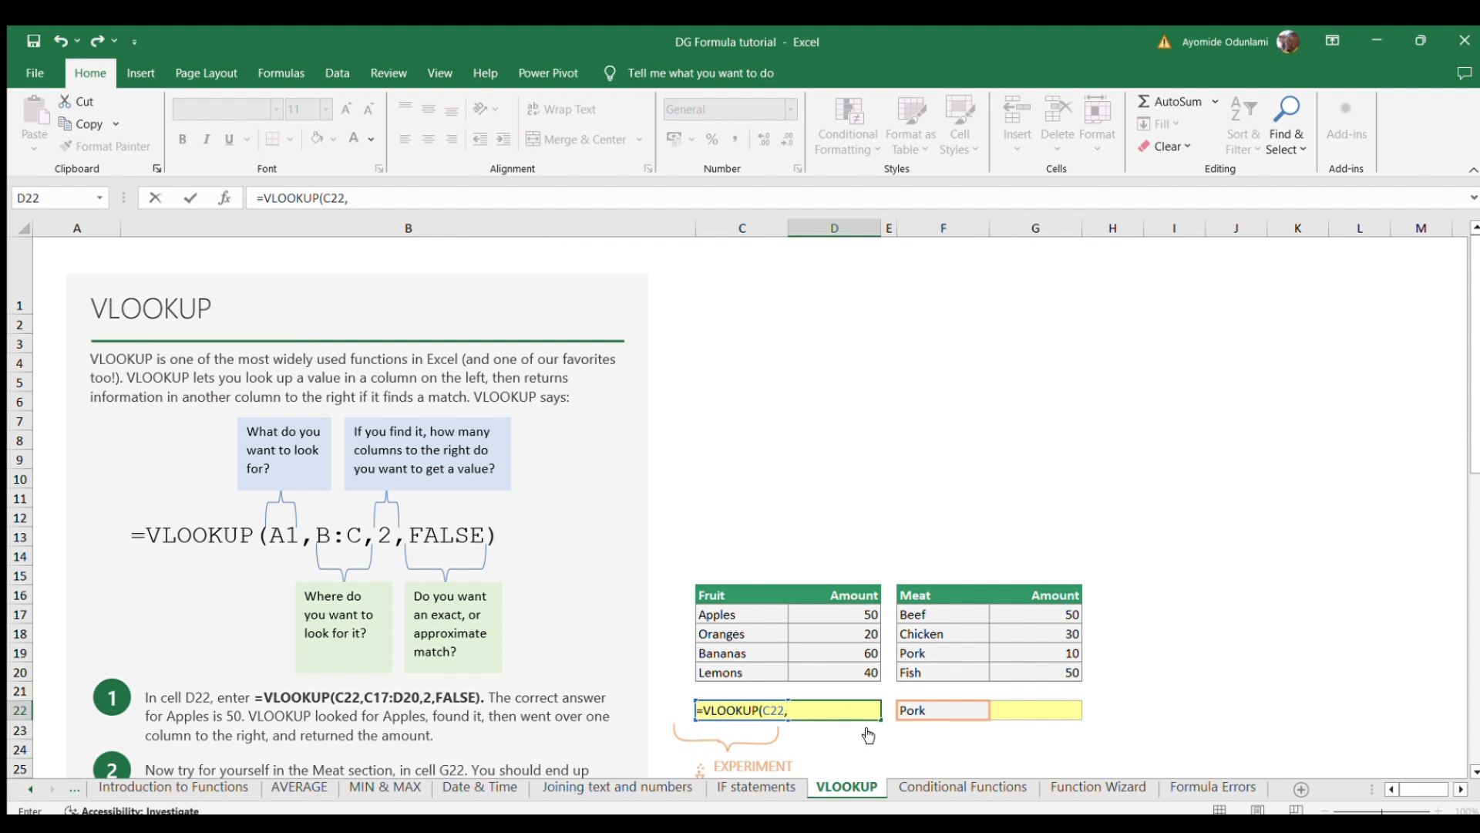
# Step: Add the fruit table range C17:D20 as the table array of the D22 VLOOKUP formula
pyautogui.click(725, 613)
pyautogui.moveTo(726, 610); pyautogui.dragTo(845, 661)
pyautogui.click(839, 671)
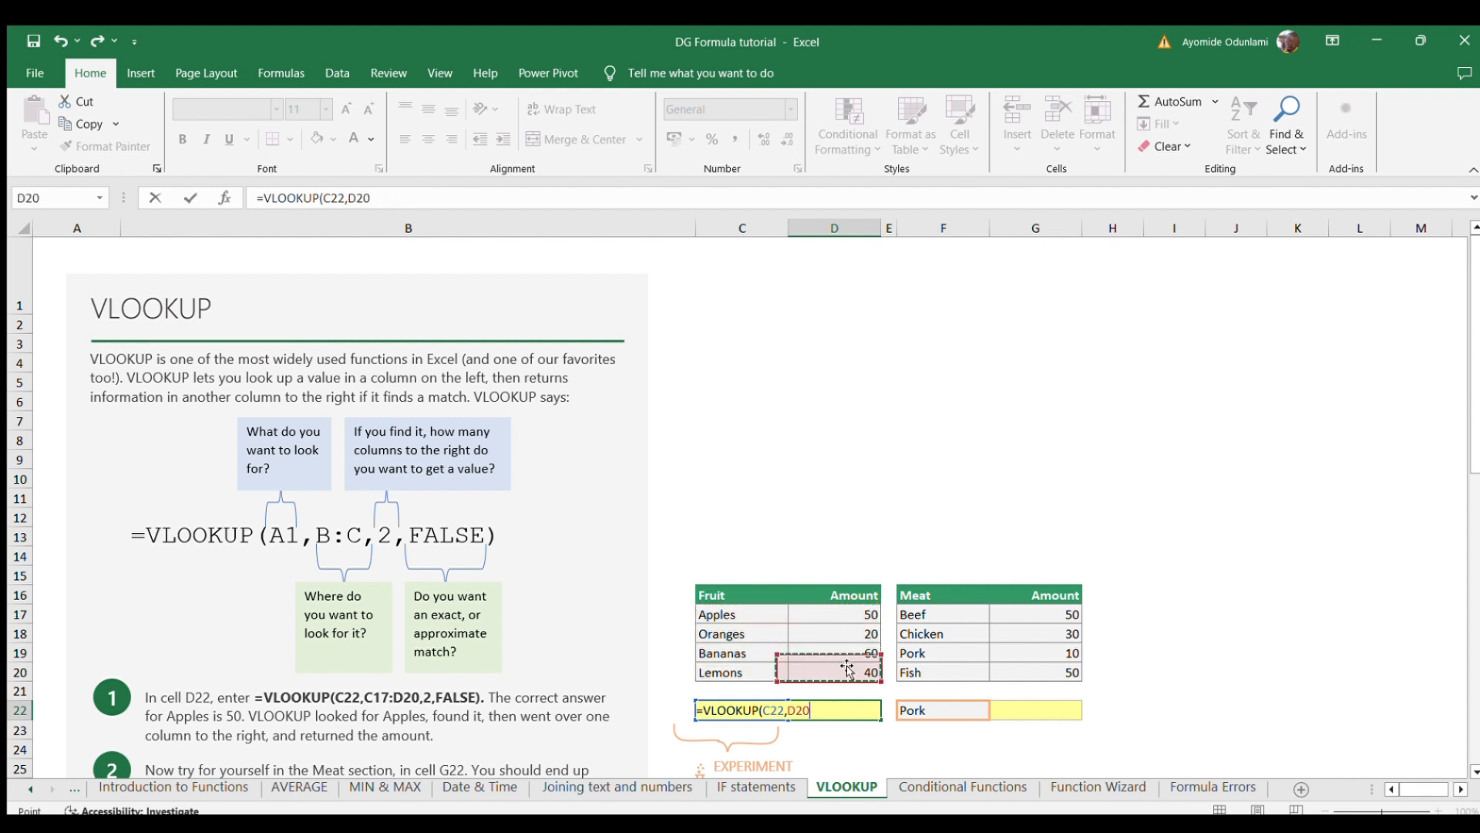
pyautogui.moveTo(734, 619); pyautogui.dragTo(821, 666)
pyautogui.write(',')
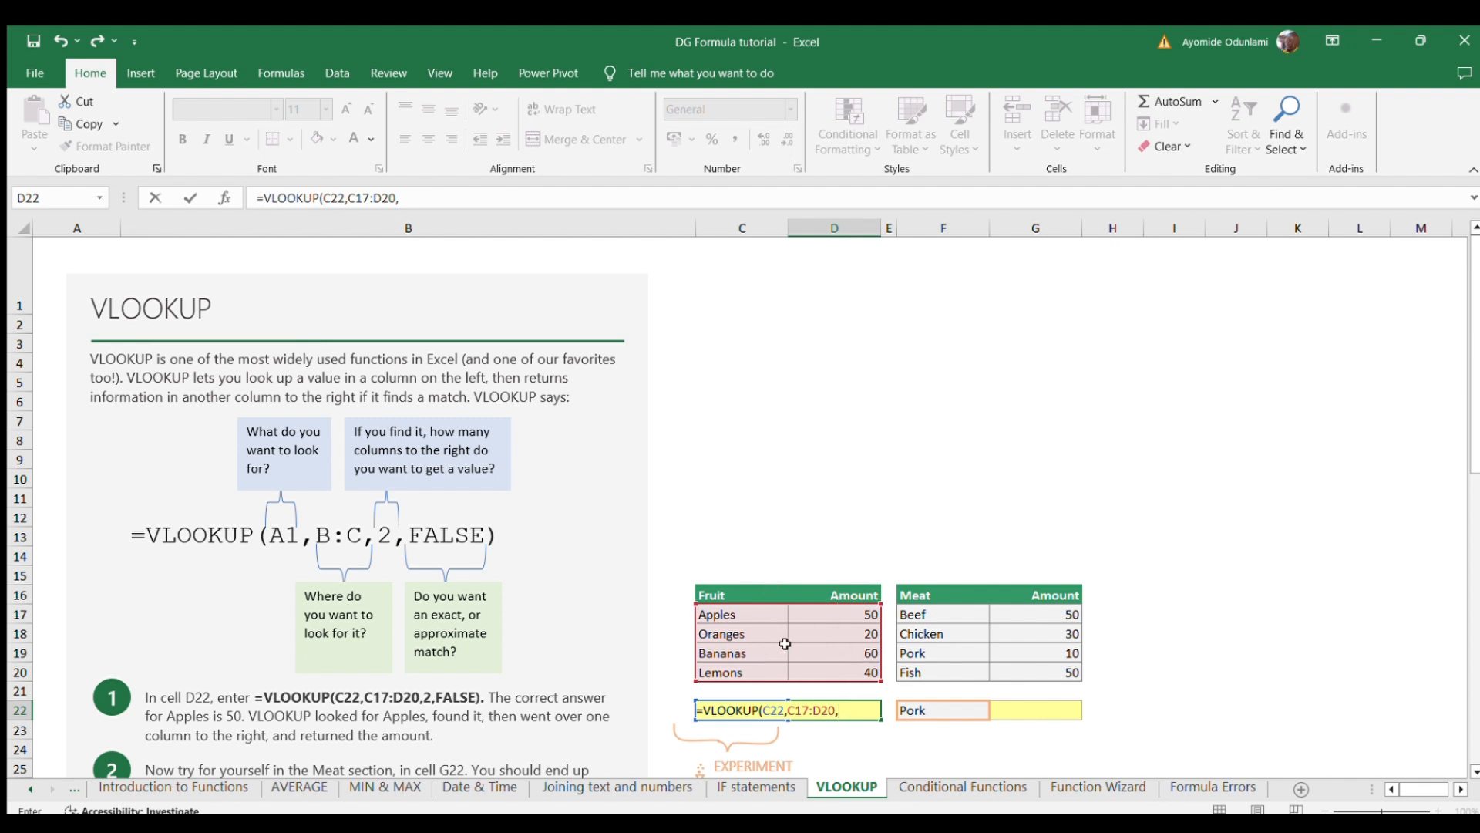
# Step: Complete the D22 formula with column index 2 and exact match FALSE, giving =VLOOKUP(C22,C17:D20,2,FALSE)
pyautogui.write('2,')
pyautogui.click(897, 749)
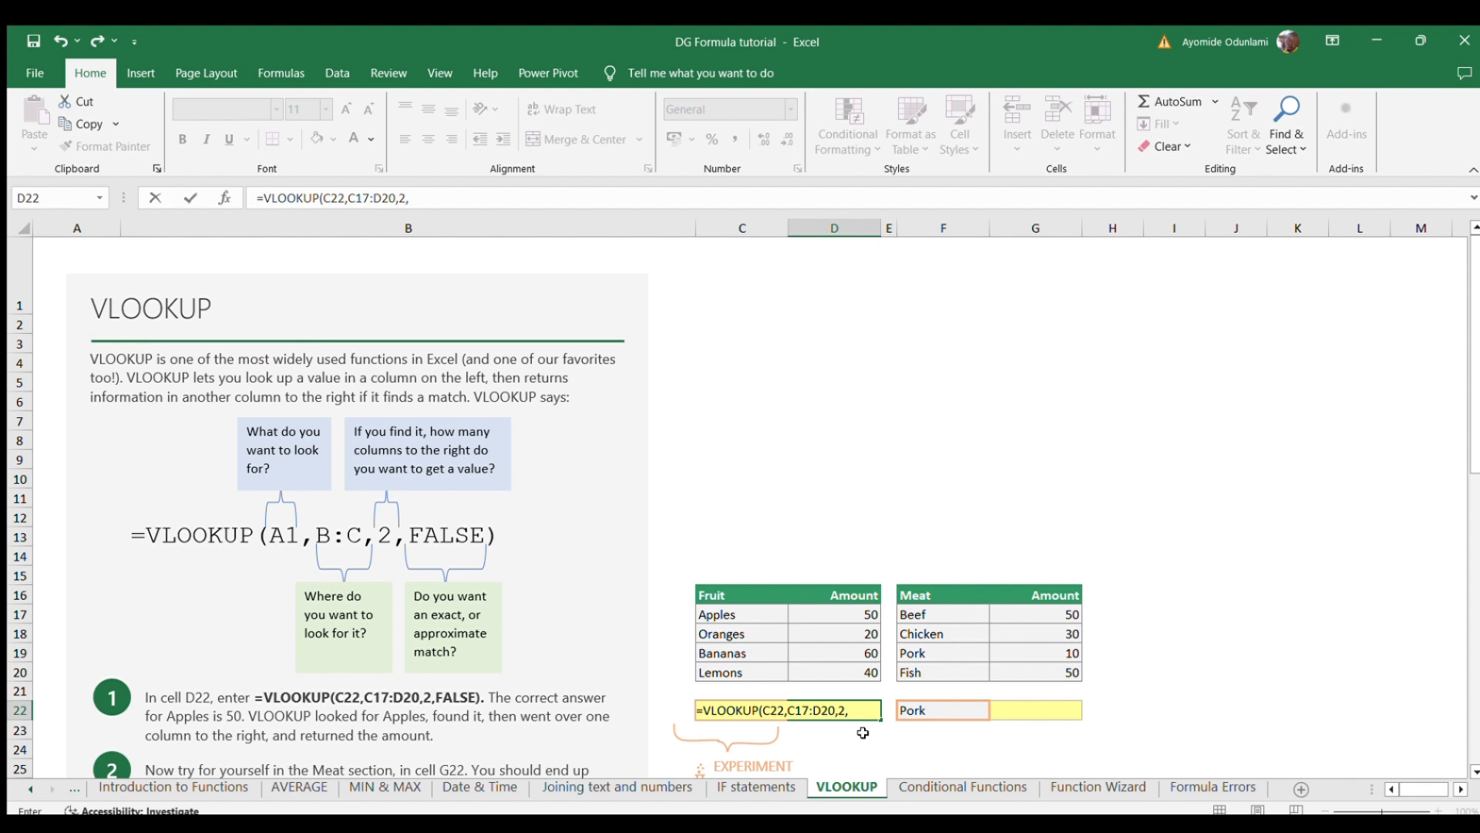
pyautogui.write('FALSE')
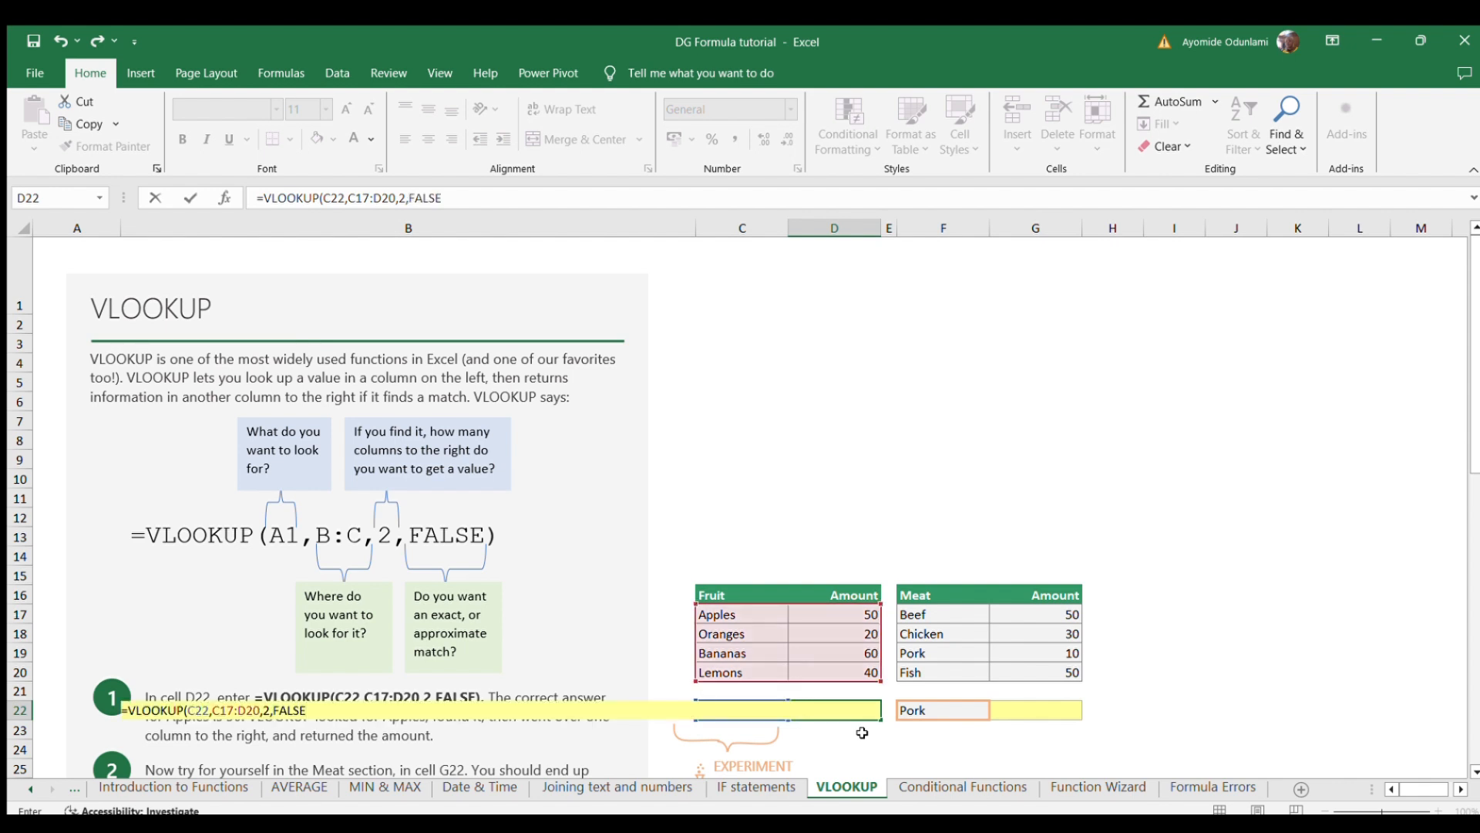
pyautogui.write(')')
pyautogui.press('Return')
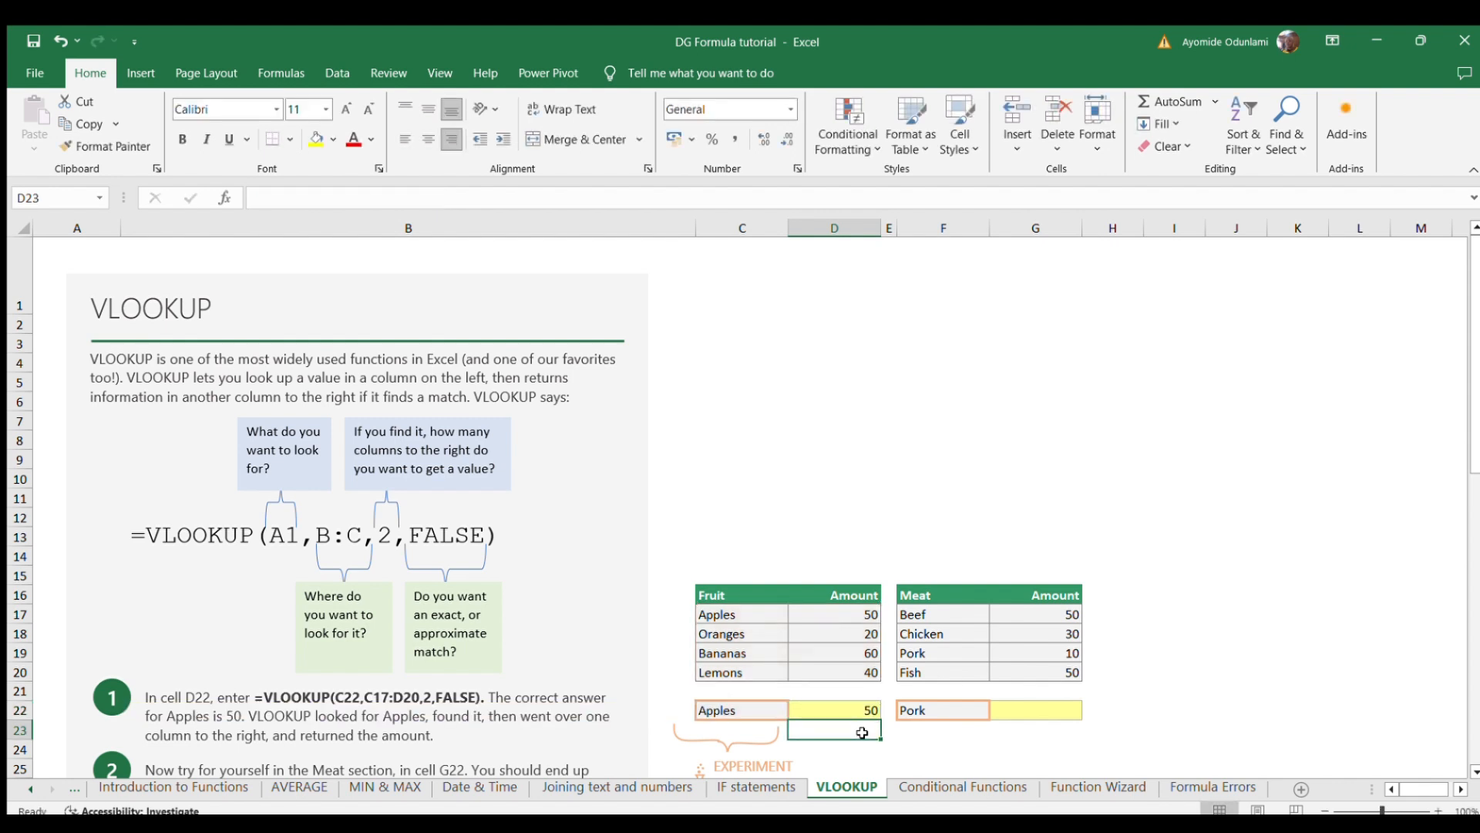
pyautogui.click(823, 708)
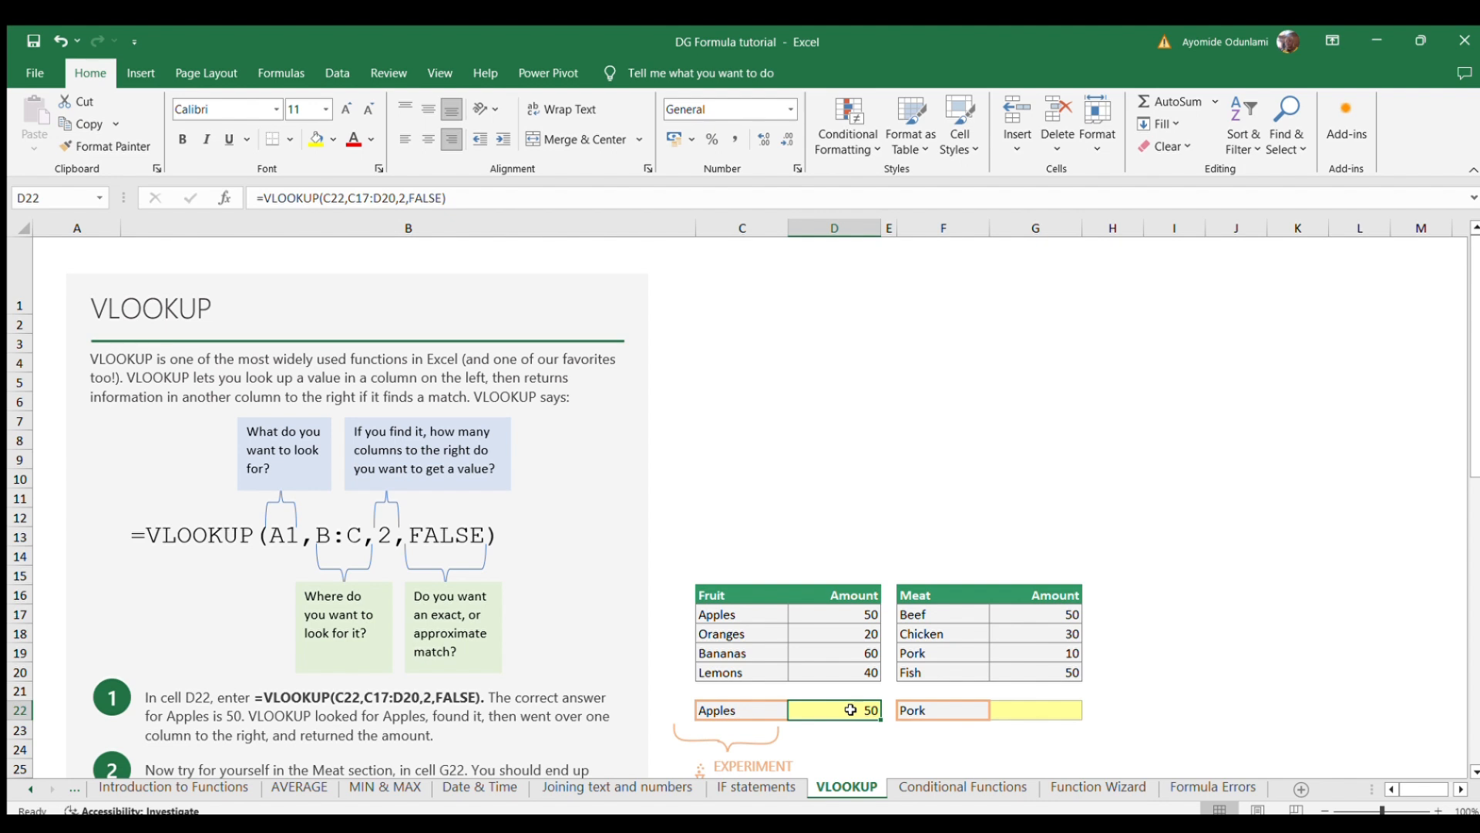
# Step: Start a VLOOKUP formula in cell G22 with the Pork cell F22 as the lookup value
pyautogui.click(1022, 711)
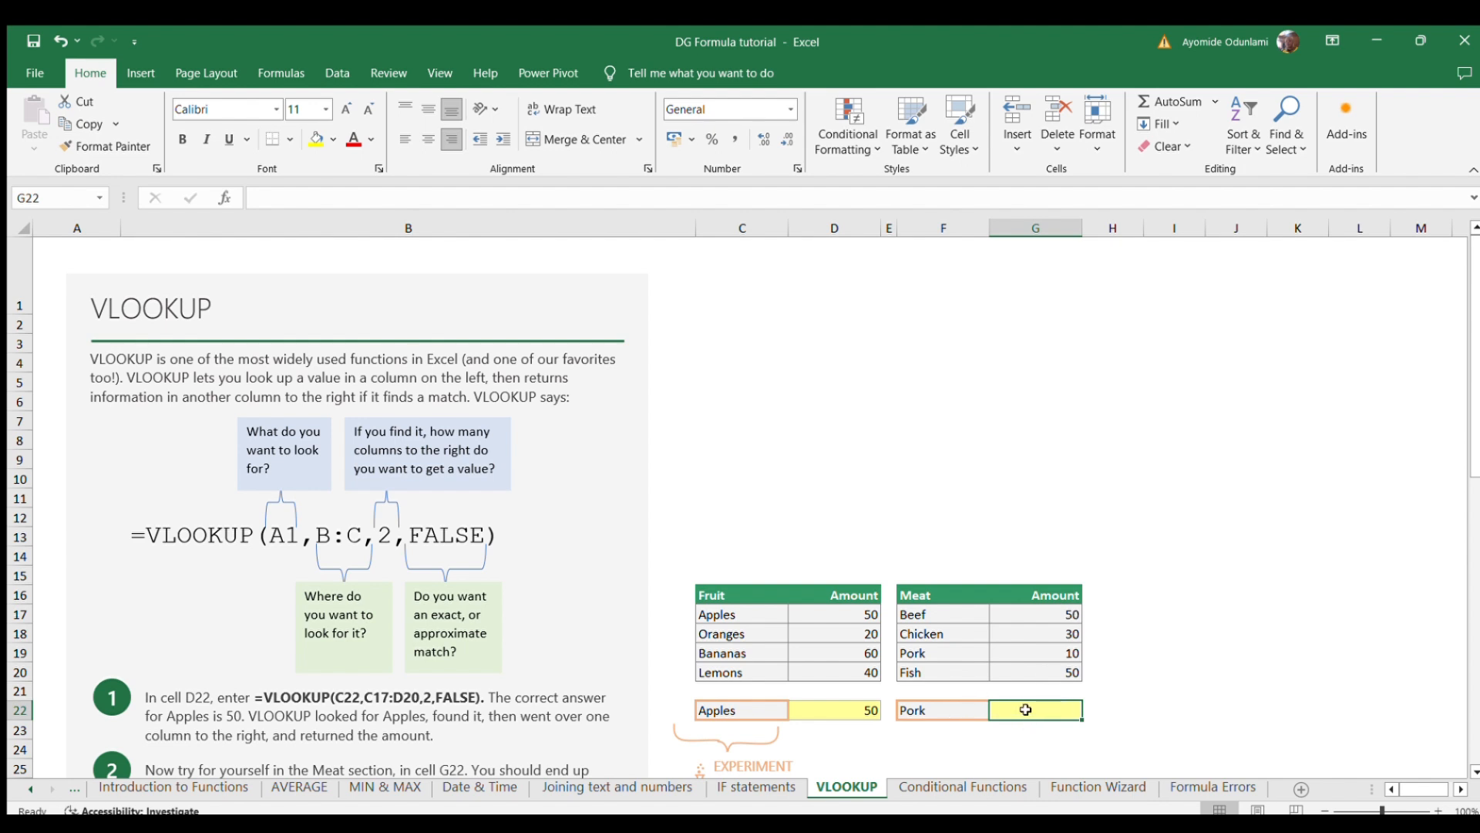
pyautogui.write('=')
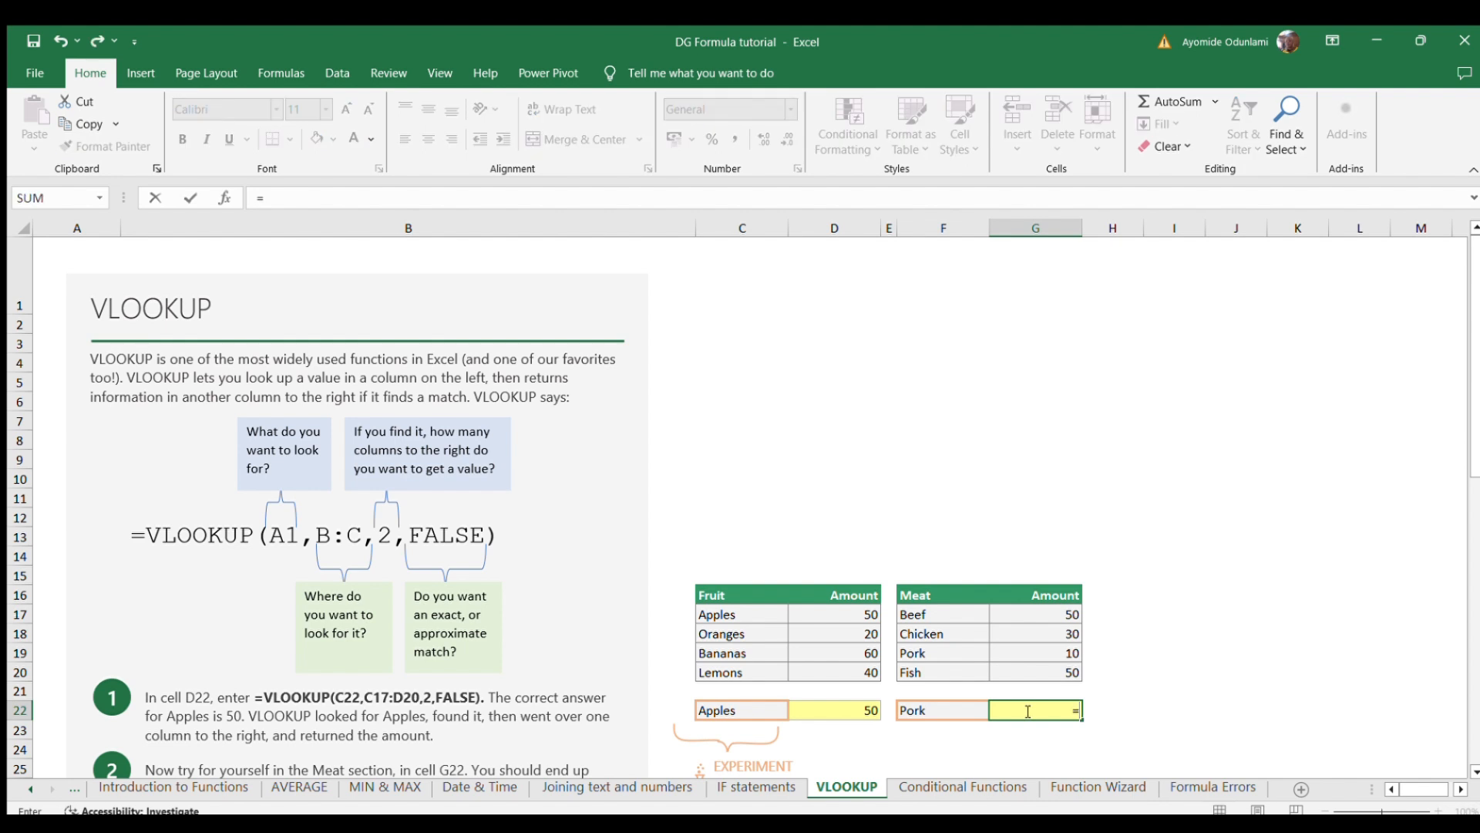
pyautogui.write('vlooo')
pyautogui.press('Tab')
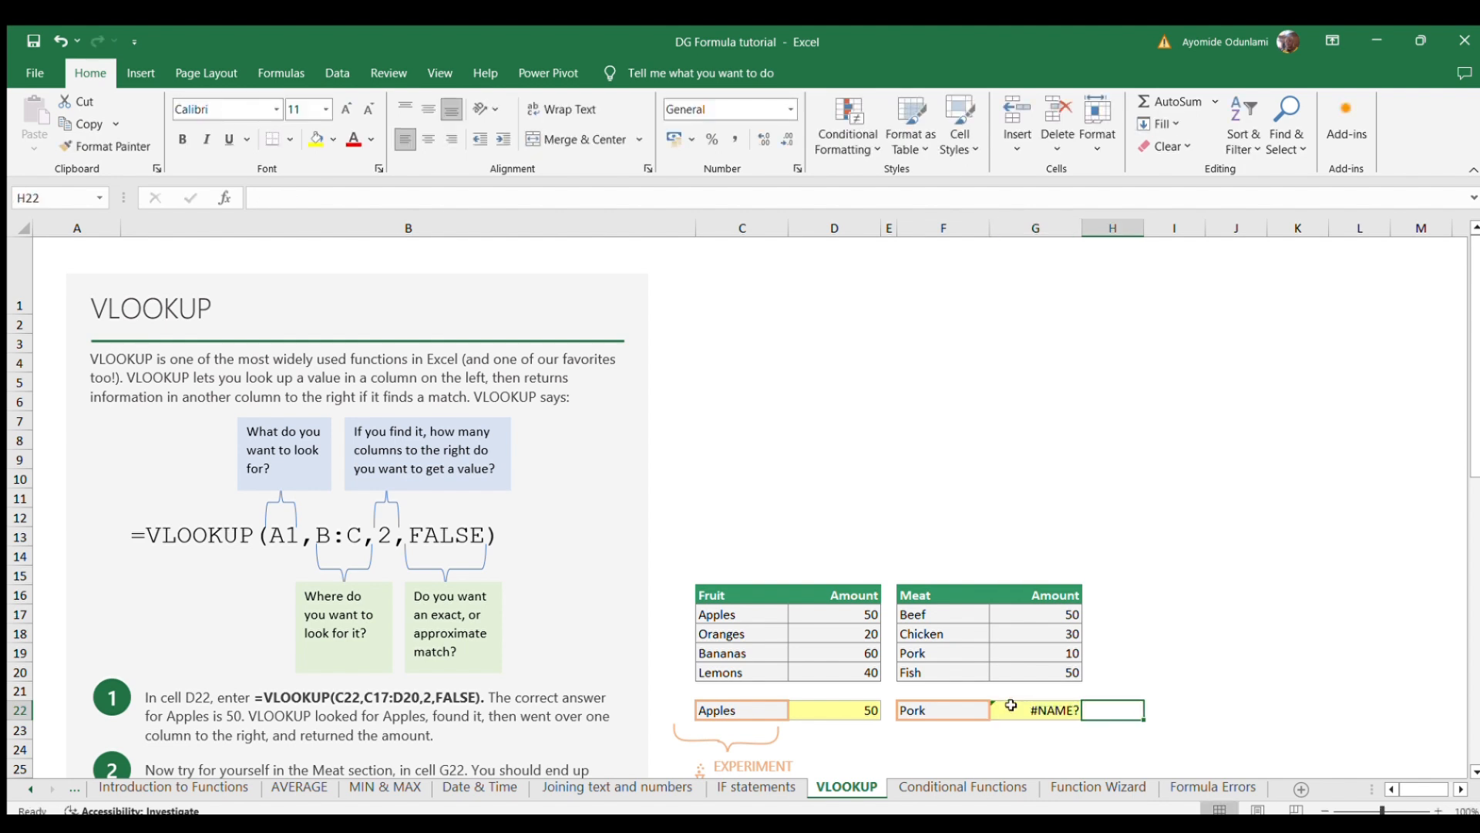
pyautogui.click(1023, 709)
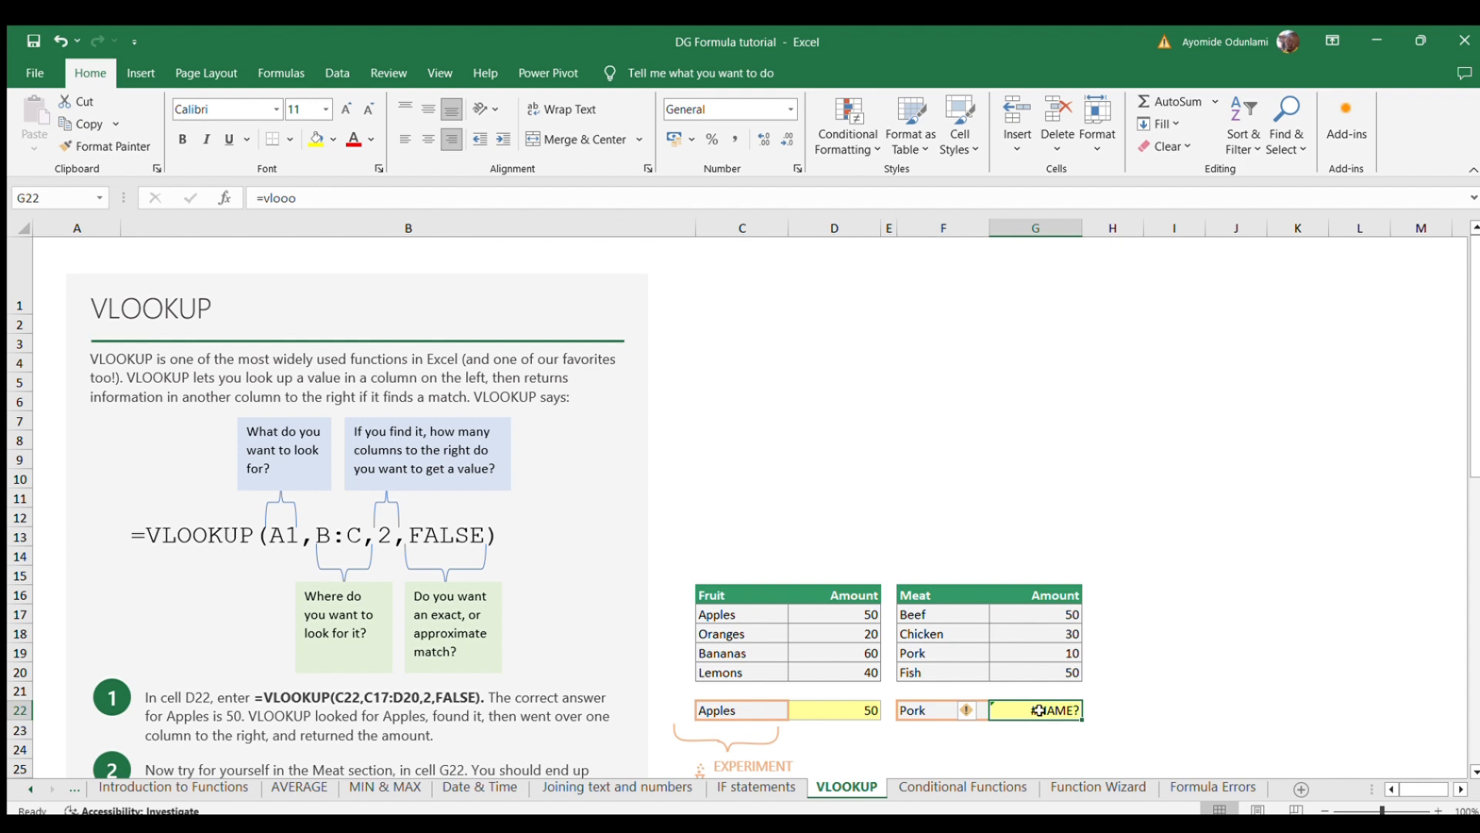
pyautogui.doubleClick(1039, 709)
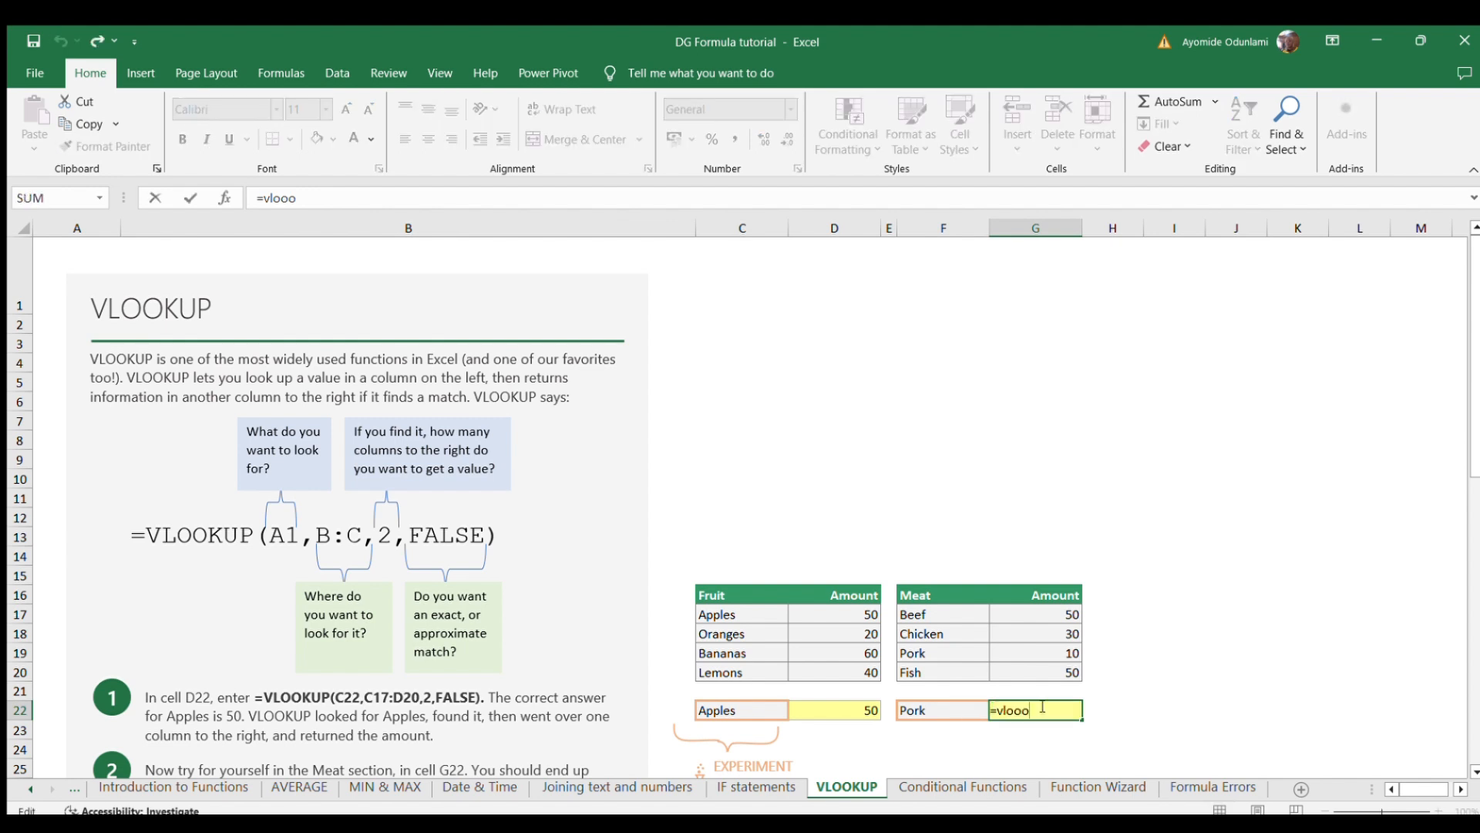
pyautogui.press('BackSpace')
pyautogui.press('Tab')
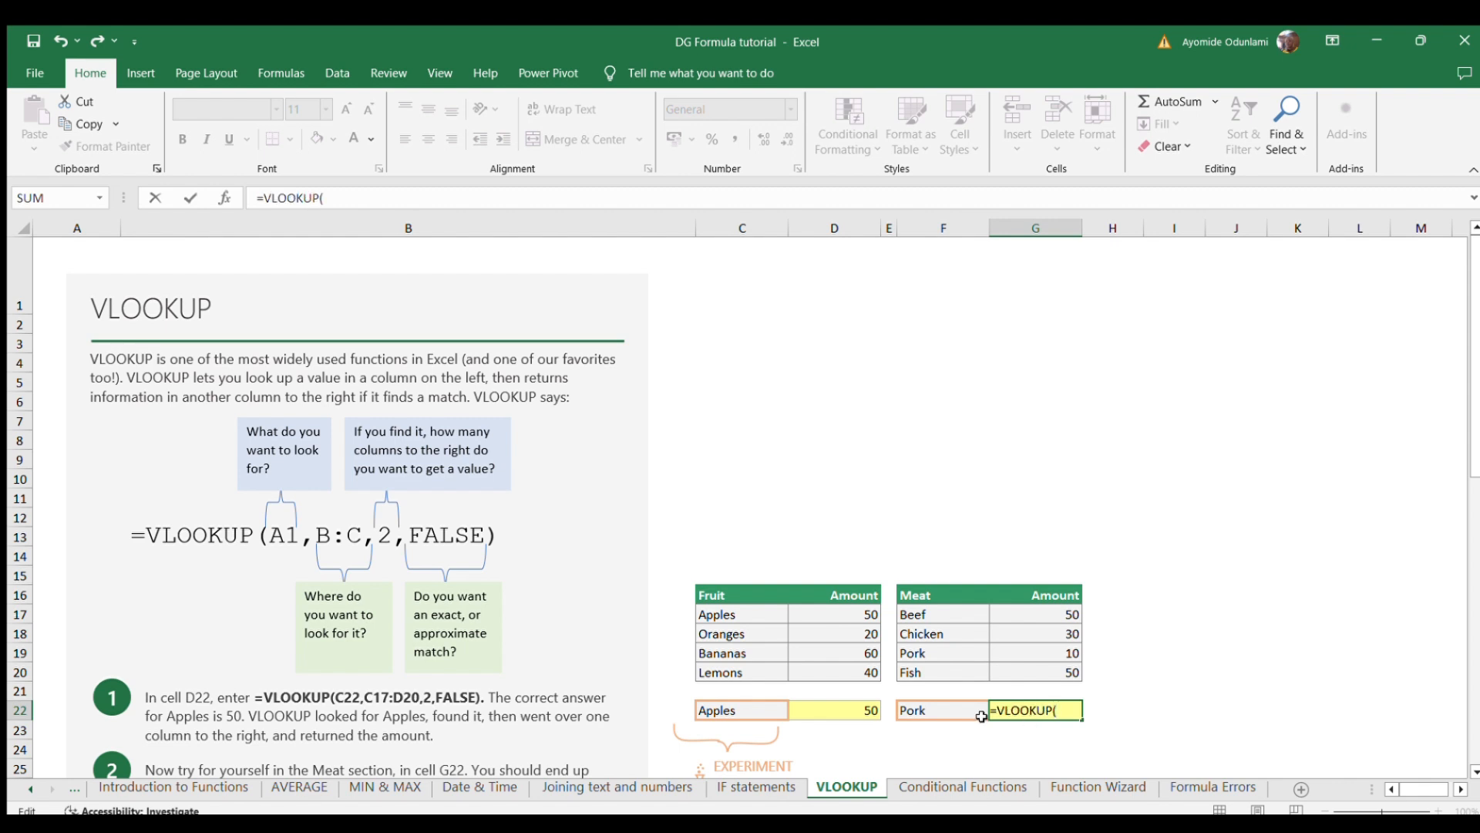
pyautogui.click(943, 711)
pyautogui.write(',')
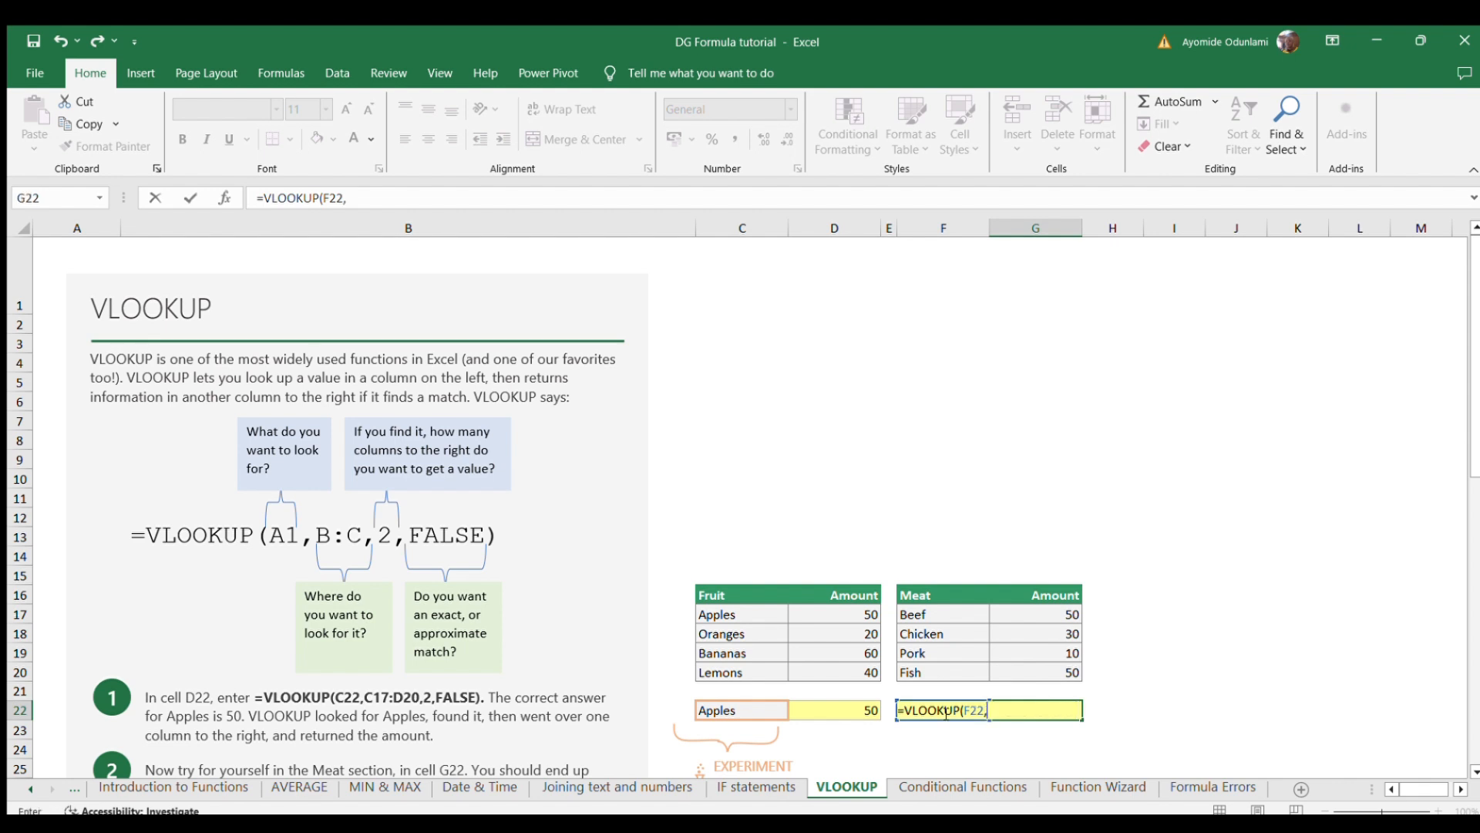
# Step: Complete the G22 formula with table range F17:G20, column index 2 and FALSE, giving =VLOOKUP(F22,F17:G20,2,FALSE)
pyautogui.moveTo(945, 614); pyautogui.dragTo(1049, 668)
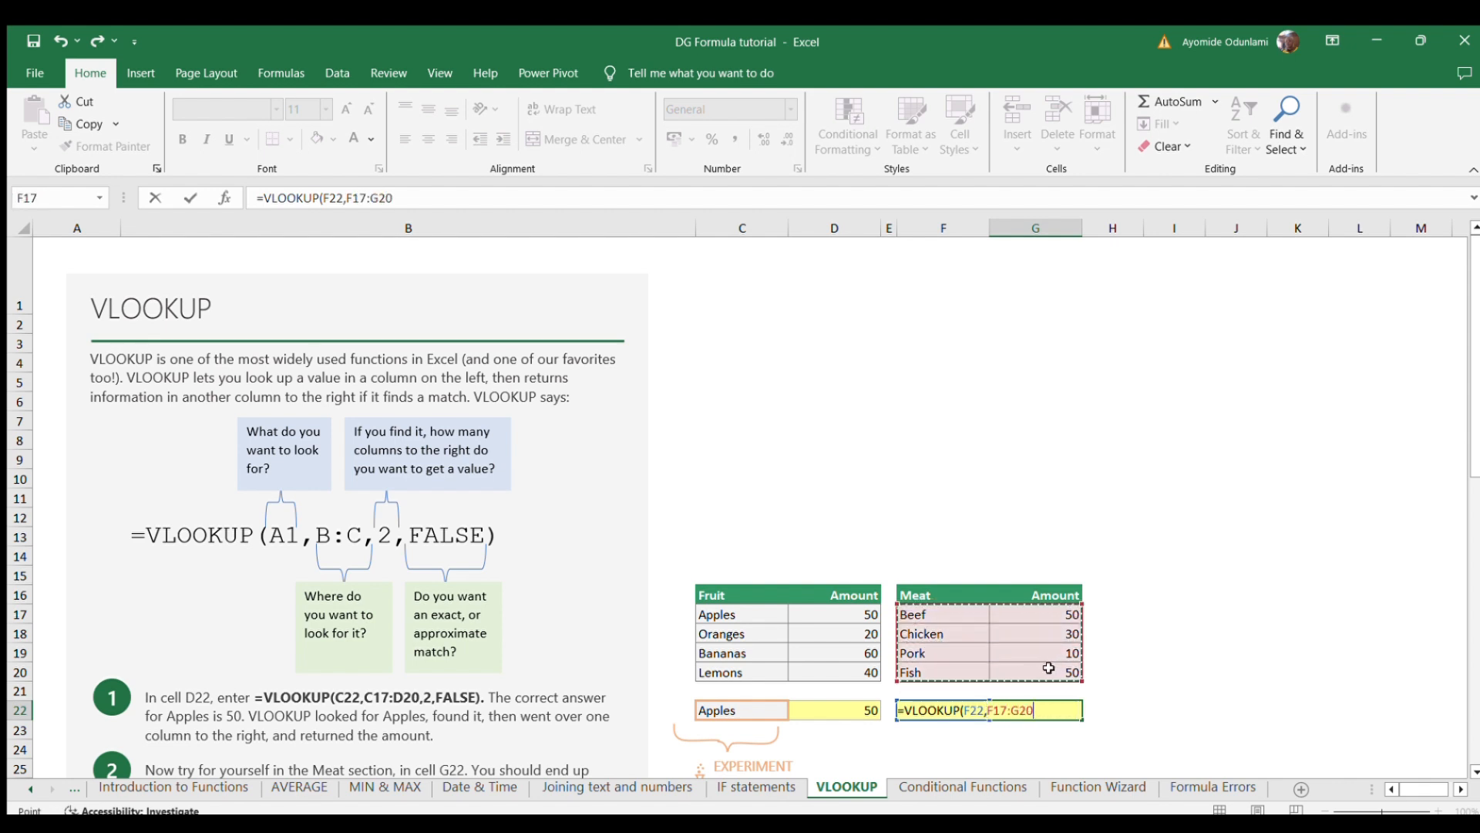
pyautogui.write(',')
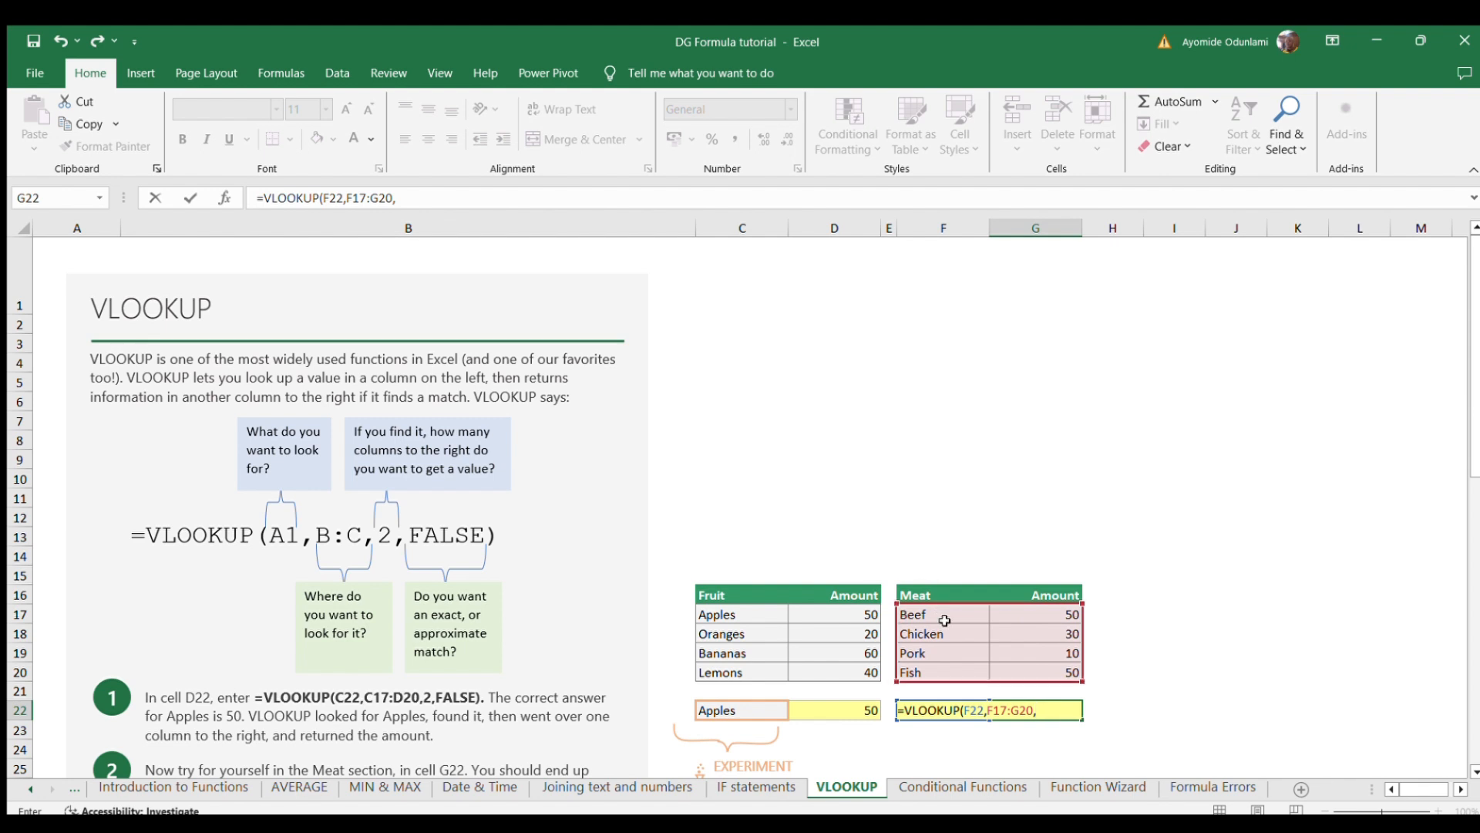
pyautogui.write('2,')
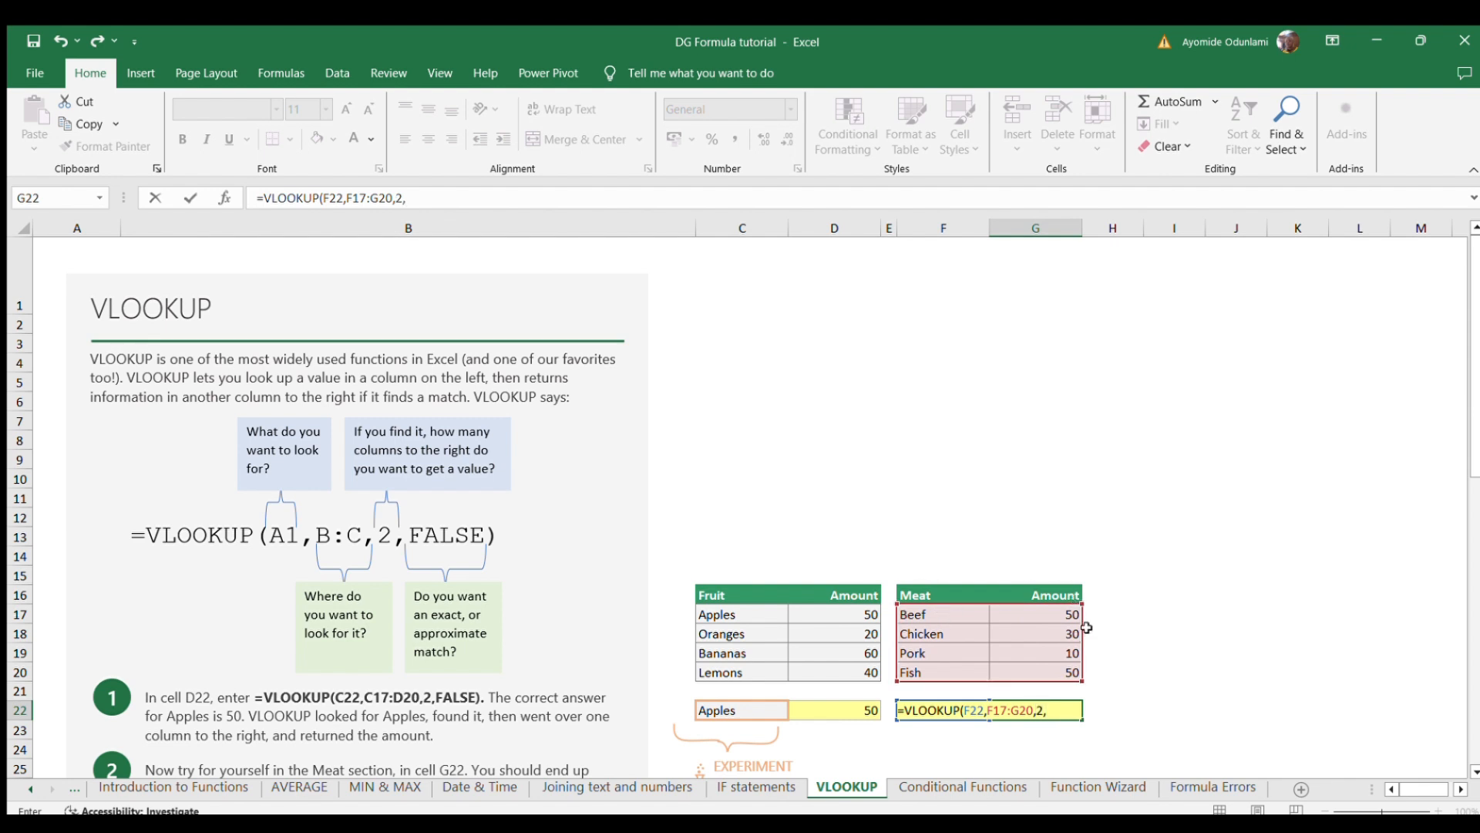
pyautogui.write('FALSE')
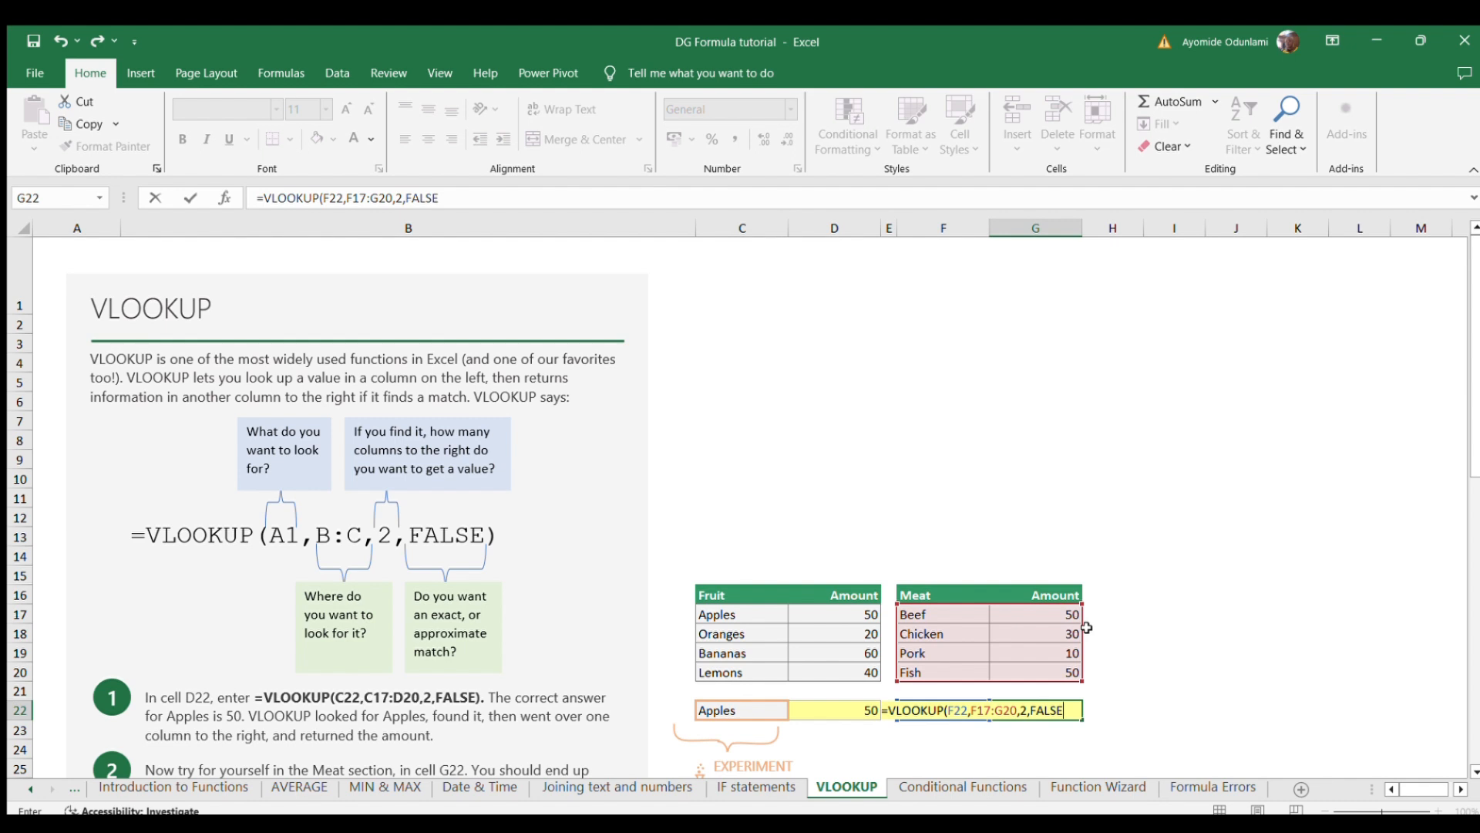
pyautogui.write(')')
pyautogui.press('Return')
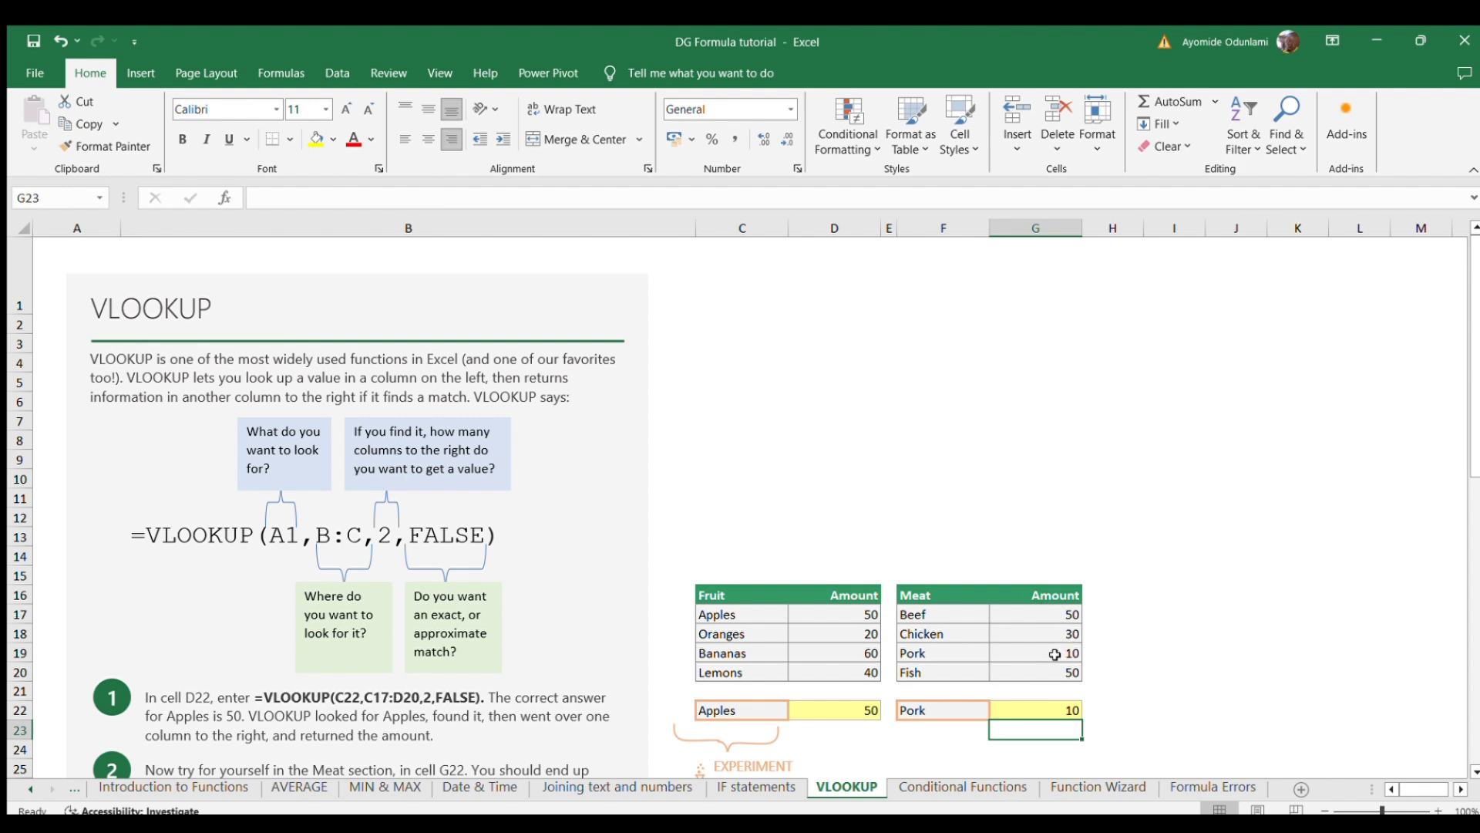
pyautogui.click(1051, 707)
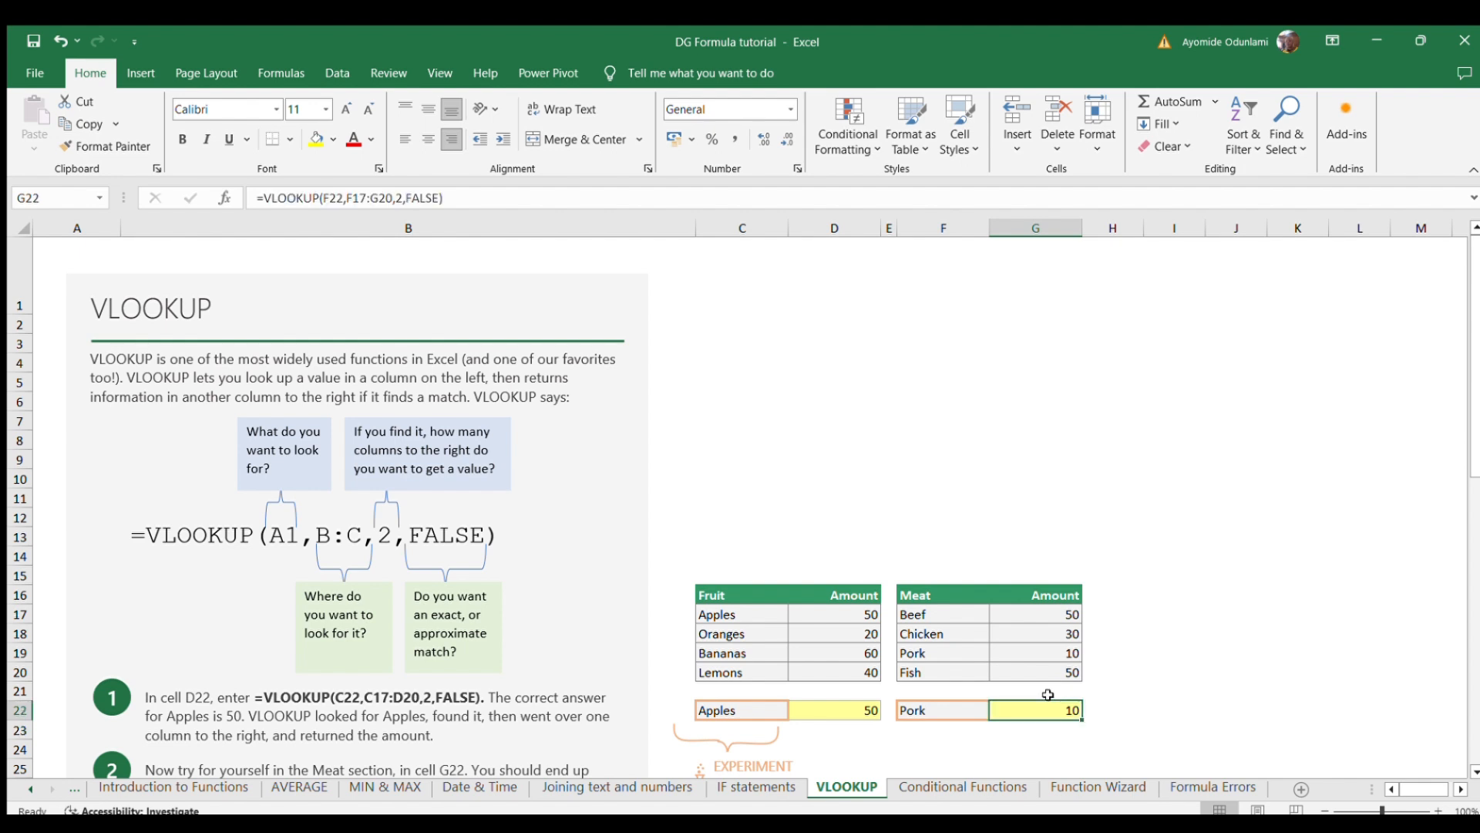